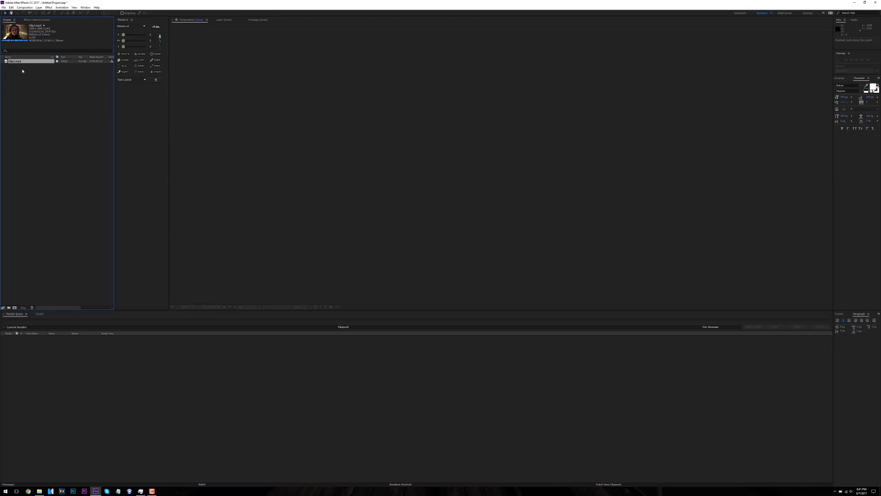
Build a new composition from the Clip1.mp4 headphone footage
{"action": "left_click", "coordinate": [18, 310]}
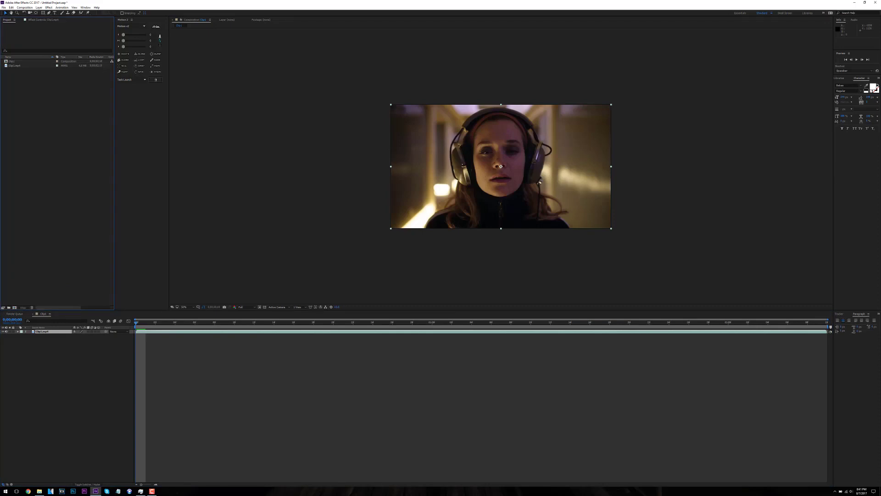
View Clip1 at 100%, play the composition once as a preview, then stop it
{"action": "key", "text": "period"}
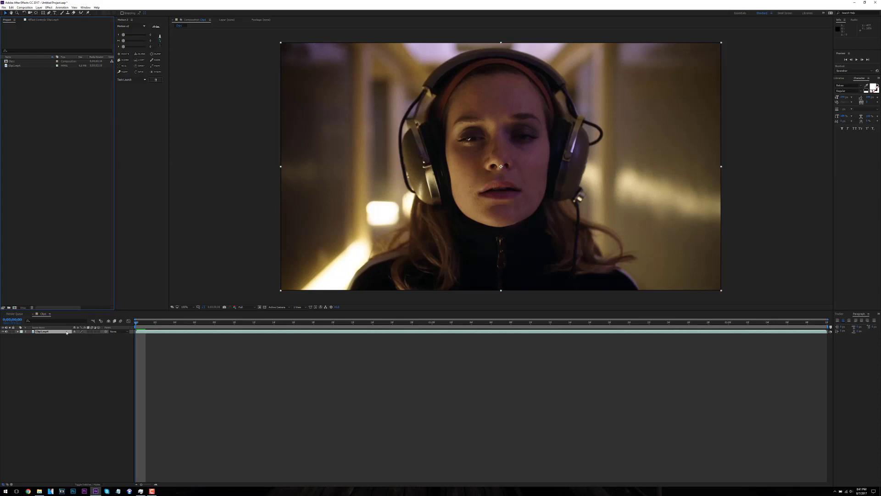
{"action": "left_click", "coordinate": [129, 325]}
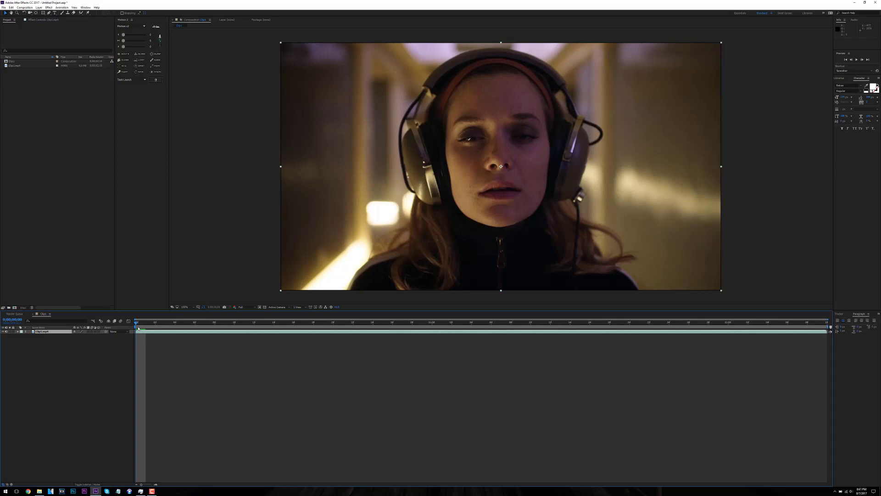
{"action": "left_click", "coordinate": [139, 335]}
{"action": "key", "text": "space"}
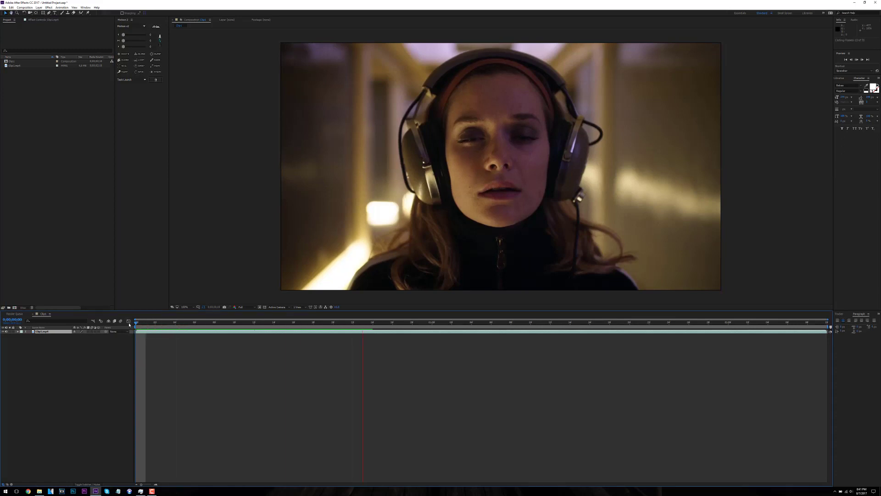
{"action": "key", "text": "space"}
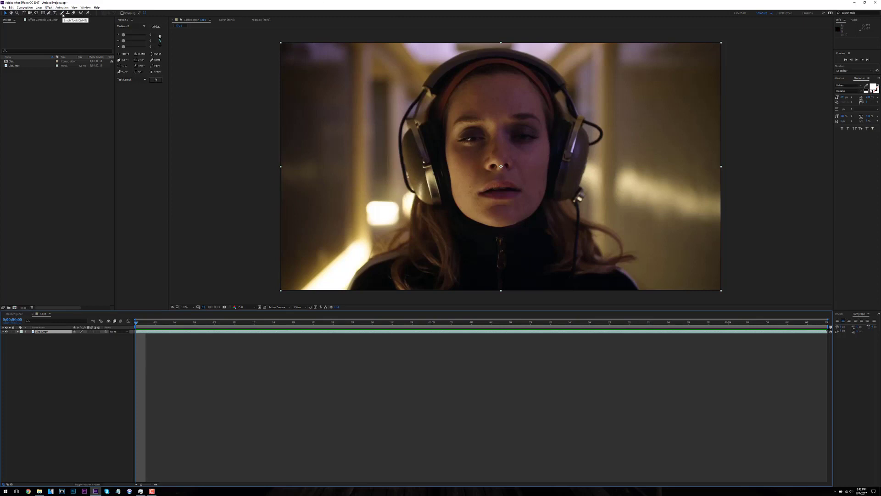
{"action": "left_click", "coordinate": [63, 14]}
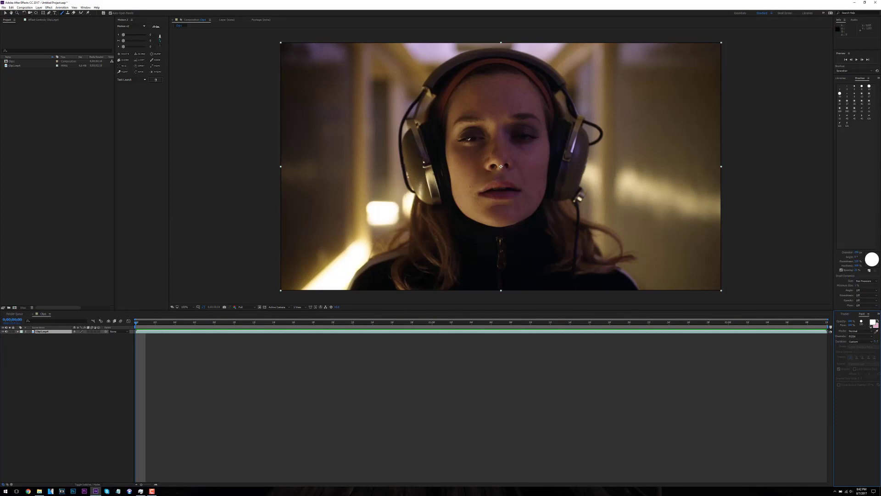
Open Clip1.mp4 in its Layer panel and shrink the brush to about 130 px
{"action": "left_click", "coordinate": [479, 159]}
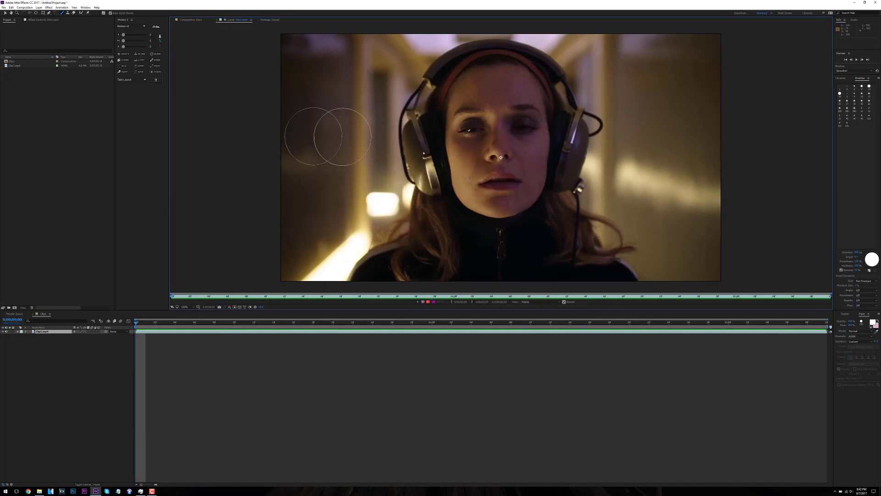
{"action": "mouse_move", "coordinate": [593, 135]}
{"action": "left_mouse_down"}
{"action": "mouse_move", "coordinate": [610, 135]}
{"action": "mouse_move", "coordinate": [597, 135]}
{"action": "left_mouse_up"}
{"action": "left_click", "coordinate": [855, 341]}
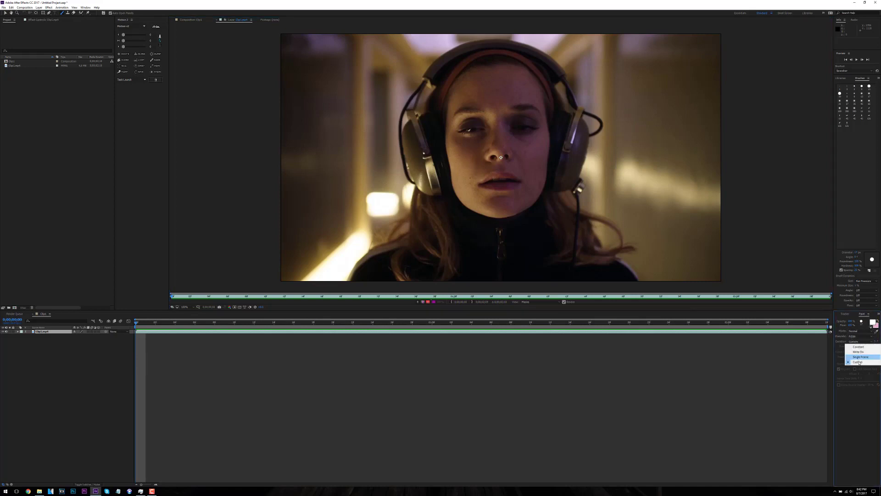
Set stroke Duration to Custom at 2 frames, undoing a test stroke across the head
{"action": "left_click", "coordinate": [858, 362]}
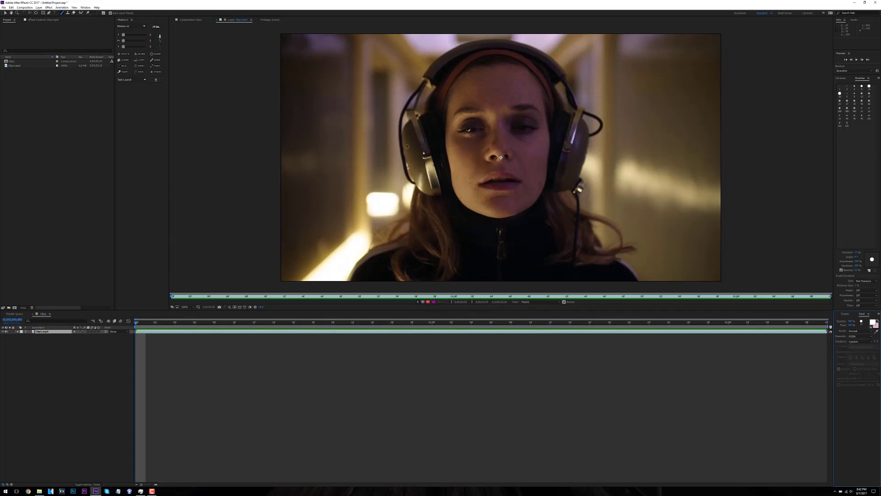
{"action": "mouse_move", "coordinate": [342, 247]}
{"action": "left_mouse_down"}
{"action": "mouse_move", "coordinate": [473, 76]}
{"action": "mouse_move", "coordinate": [716, 112]}
{"action": "mouse_move", "coordinate": [720, 160]}
{"action": "left_mouse_up"}
{"action": "left_click", "coordinate": [99, 343]}
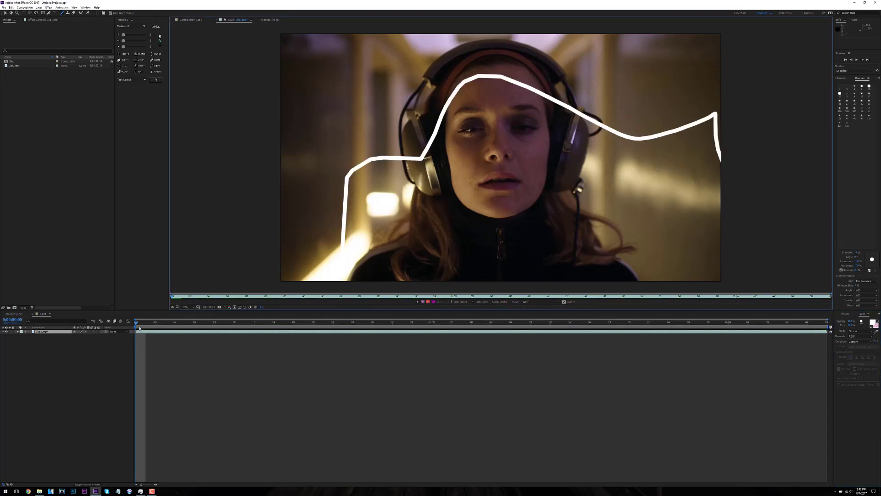
{"action": "mouse_move", "coordinate": [139, 328]}
{"action": "left_mouse_down"}
{"action": "mouse_move", "coordinate": [242, 338]}
{"action": "mouse_move", "coordinate": [136, 324]}
{"action": "left_mouse_up"}
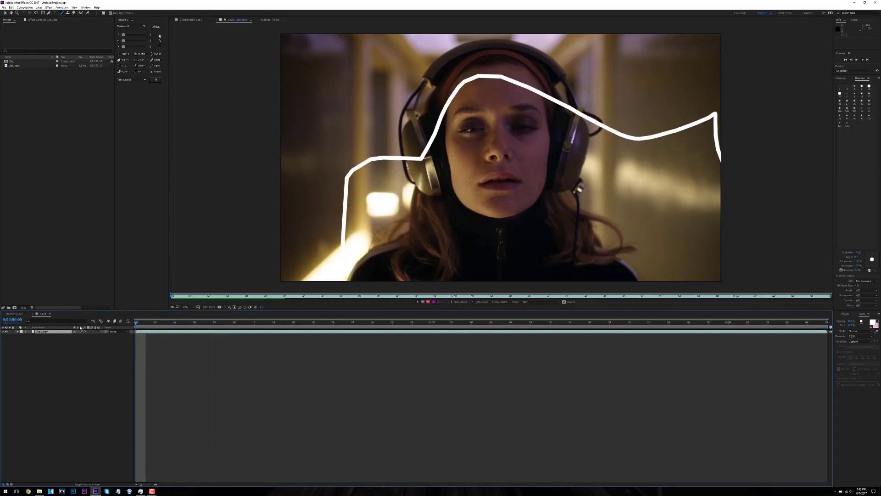
{"action": "key", "text": "ctrl+z"}
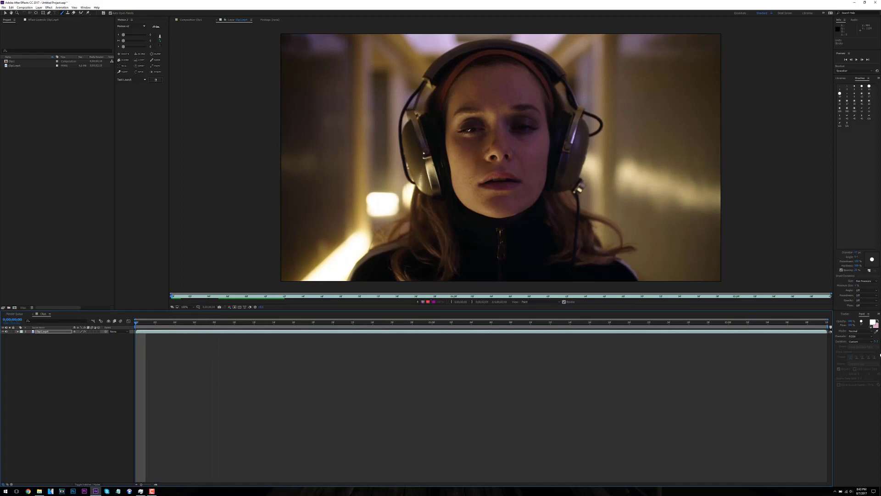
{"action": "left_click", "coordinate": [876, 341]}
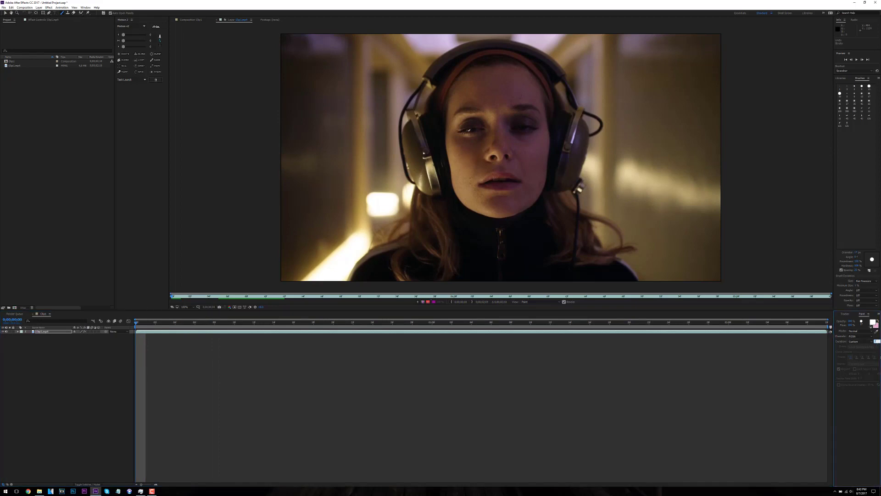
{"action": "key", "text": "Return"}
Paint a white outline around the head and headphones at frame 0, and a wider one at frame 2
{"action": "left_click", "coordinate": [372, 247]}
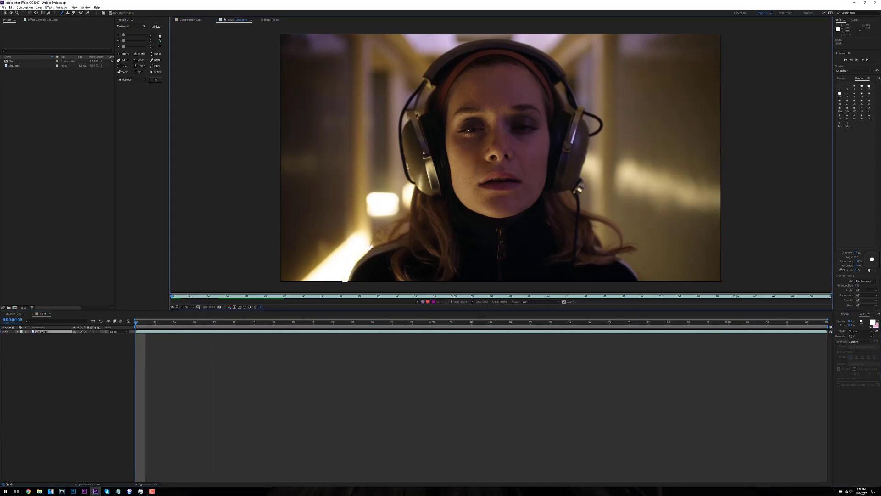
{"action": "left_click_drag", "start_coordinate": [375, 244], "coordinate": [412, 224]}
{"action": "mouse_move", "coordinate": [412, 190]}
{"action": "left_mouse_down"}
{"action": "mouse_move", "coordinate": [394, 137]}
{"action": "mouse_move", "coordinate": [400, 95]}
{"action": "mouse_move", "coordinate": [432, 52]}
{"action": "mouse_move", "coordinate": [504, 34]}
{"action": "mouse_move", "coordinate": [544, 49]}
{"action": "mouse_move", "coordinate": [573, 68]}
{"action": "mouse_move", "coordinate": [609, 128]}
{"action": "mouse_move", "coordinate": [589, 138]}
{"action": "mouse_move", "coordinate": [584, 211]}
{"action": "mouse_move", "coordinate": [621, 228]}
{"action": "mouse_move", "coordinate": [652, 299]}
{"action": "left_mouse_up"}
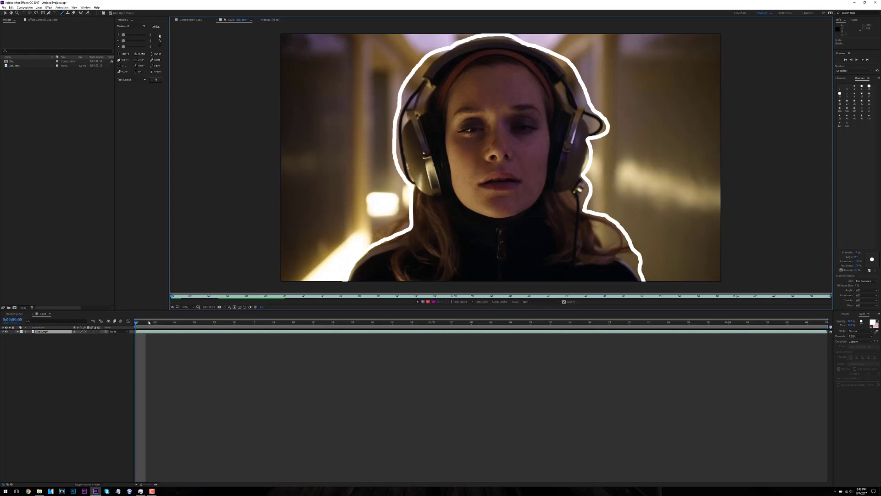
{"action": "left_click_drag", "start_coordinate": [137, 324], "coordinate": [146, 327]}
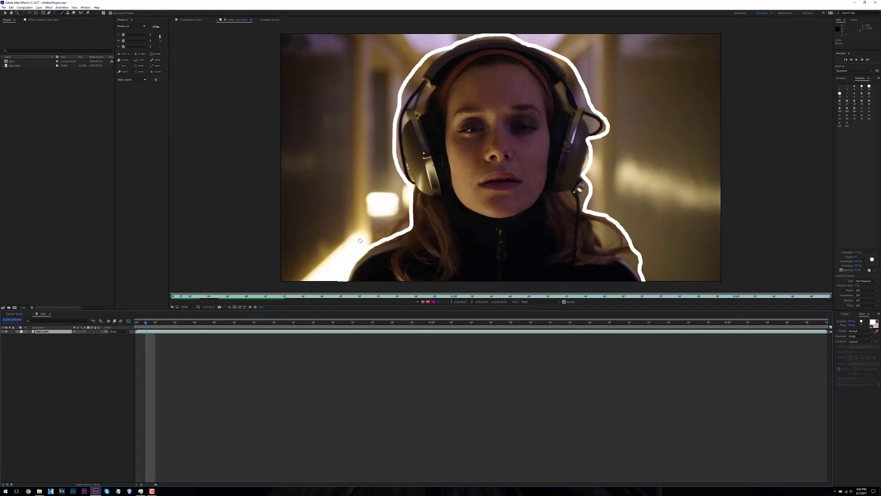
{"action": "mouse_move", "coordinate": [361, 240]}
{"action": "left_mouse_down"}
{"action": "mouse_move", "coordinate": [412, 212]}
{"action": "mouse_move", "coordinate": [384, 155]}
{"action": "mouse_move", "coordinate": [384, 118]}
{"action": "mouse_move", "coordinate": [402, 64]}
{"action": "mouse_move", "coordinate": [441, 38]}
{"action": "mouse_move", "coordinate": [497, 29]}
{"action": "mouse_move", "coordinate": [526, 35]}
{"action": "mouse_move", "coordinate": [592, 79]}
{"action": "mouse_move", "coordinate": [615, 130]}
{"action": "mouse_move", "coordinate": [599, 149]}
{"action": "mouse_move", "coordinate": [596, 203]}
{"action": "mouse_move", "coordinate": [629, 223]}
{"action": "mouse_move", "coordinate": [659, 284]}
{"action": "left_mouse_up"}
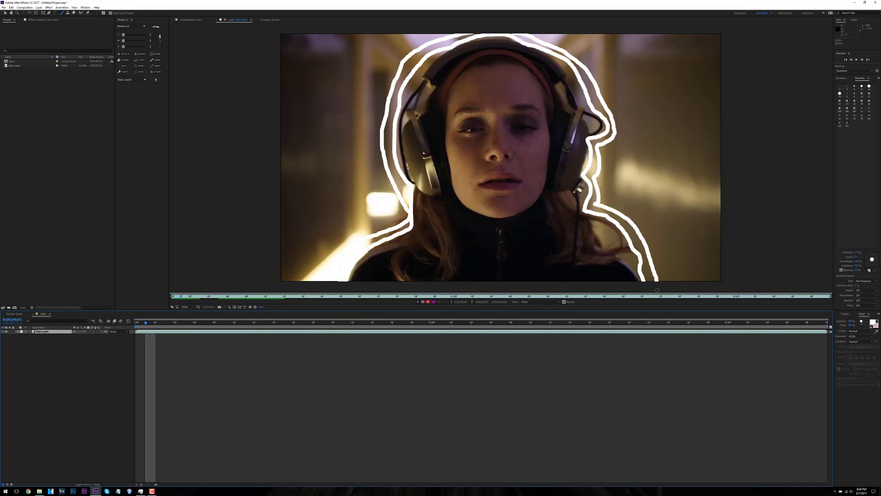
Paint a wider outline around the hair on frame 2
{"action": "left_click_drag", "start_coordinate": [143, 329], "coordinate": [171, 331]}
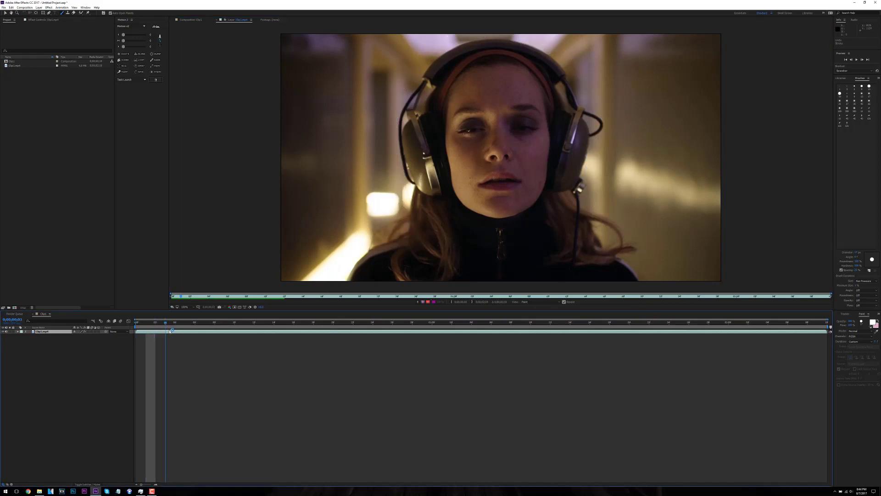
{"action": "key", "text": "Page_Up"}
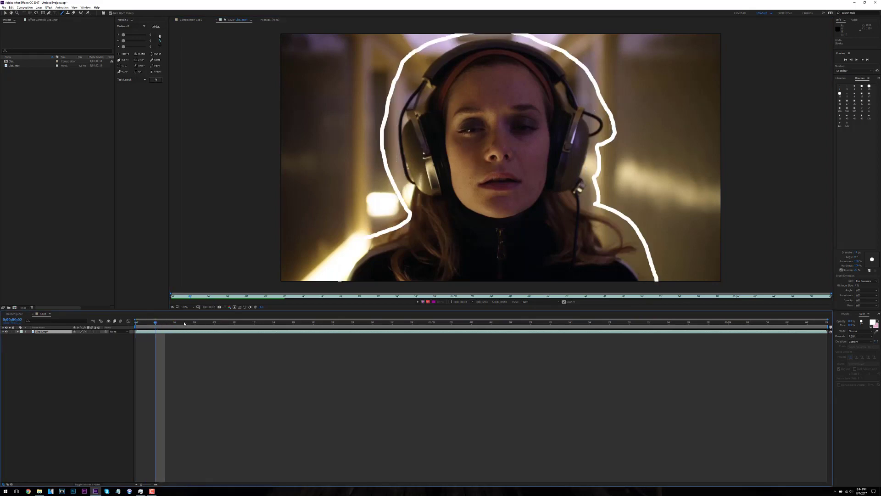
{"action": "mouse_move", "coordinate": [334, 285]}
{"action": "left_mouse_down"}
{"action": "mouse_move", "coordinate": [344, 244]}
{"action": "mouse_move", "coordinate": [387, 216]}
{"action": "mouse_move", "coordinate": [374, 163]}
{"action": "mouse_move", "coordinate": [375, 62]}
{"action": "mouse_move", "coordinate": [412, 16]}
{"action": "mouse_move", "coordinate": [581, 27]}
{"action": "mouse_move", "coordinate": [579, 43]}
{"action": "mouse_move", "coordinate": [623, 94]}
{"action": "mouse_move", "coordinate": [605, 193]}
{"action": "mouse_move", "coordinate": [656, 226]}
{"action": "mouse_move", "coordinate": [681, 310]}
{"action": "left_mouse_up"}
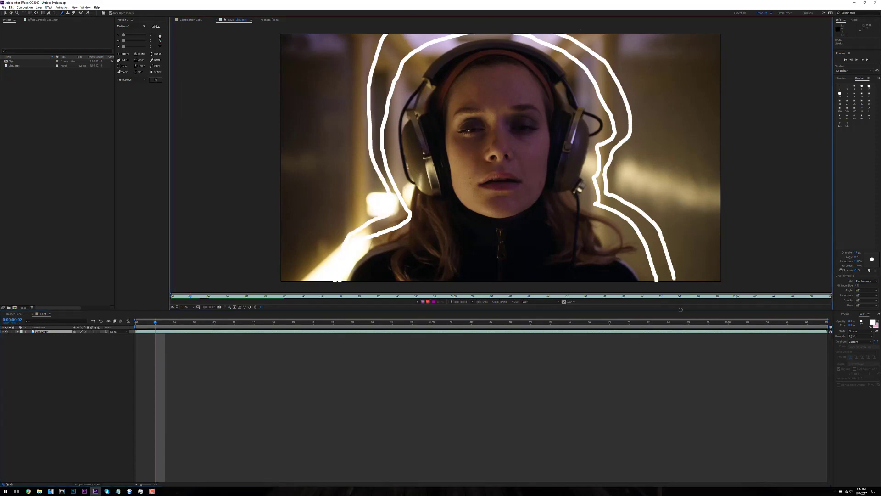
Paint thick strokes up the left and down the right side of the hair on frames 3 and 4
{"action": "key", "text": "Page_Down"}
{"action": "mouse_move", "coordinate": [327, 264]}
{"action": "left_mouse_down"}
{"action": "mouse_move", "coordinate": [364, 176]}
{"action": "mouse_move", "coordinate": [372, 34]}
{"action": "left_mouse_up"}
{"action": "mouse_move", "coordinate": [568, 30]}
{"action": "left_mouse_down"}
{"action": "mouse_move", "coordinate": [634, 78]}
{"action": "mouse_move", "coordinate": [632, 160]}
{"action": "mouse_move", "coordinate": [691, 282]}
{"action": "left_mouse_up"}
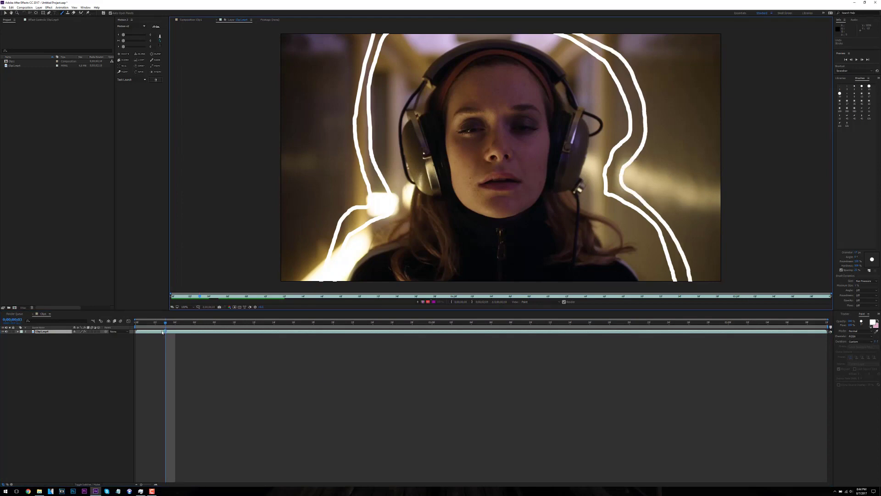
{"action": "key", "text": "Page_Down"}
{"action": "mouse_move", "coordinate": [306, 282]}
{"action": "left_mouse_down"}
{"action": "mouse_move", "coordinate": [349, 184]}
{"action": "mouse_move", "coordinate": [372, 34]}
{"action": "left_mouse_up"}
{"action": "key", "text": "ctrl+z"}
{"action": "mouse_move", "coordinate": [306, 280]}
{"action": "left_mouse_down"}
{"action": "mouse_move", "coordinate": [317, 233]}
{"action": "mouse_move", "coordinate": [351, 190]}
{"action": "mouse_move", "coordinate": [342, 84]}
{"action": "mouse_move", "coordinate": [358, 24]}
{"action": "left_mouse_up"}
{"action": "mouse_move", "coordinate": [592, 33]}
{"action": "left_mouse_down"}
{"action": "mouse_move", "coordinate": [654, 79]}
{"action": "mouse_move", "coordinate": [654, 183]}
{"action": "mouse_move", "coordinate": [696, 239]}
{"action": "mouse_move", "coordinate": [702, 283]}
{"action": "left_mouse_up"}
Paint left and right edge strokes on frames 5 and 6, then preview the expanding outline
{"action": "key", "text": "Page_Down"}
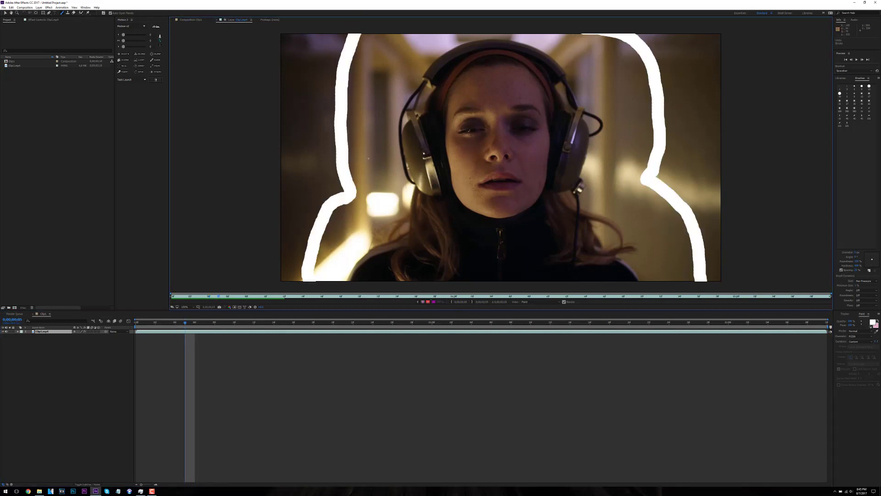
{"action": "mouse_move", "coordinate": [298, 281]}
{"action": "left_mouse_down"}
{"action": "mouse_move", "coordinate": [326, 160]}
{"action": "mouse_move", "coordinate": [331, 34]}
{"action": "left_mouse_up"}
{"action": "mouse_move", "coordinate": [644, 32]}
{"action": "left_mouse_down"}
{"action": "mouse_move", "coordinate": [673, 95]}
{"action": "mouse_move", "coordinate": [675, 147]}
{"action": "mouse_move", "coordinate": [707, 227]}
{"action": "mouse_move", "coordinate": [717, 281]}
{"action": "left_mouse_up"}
{"action": "key", "text": "Page_Down"}
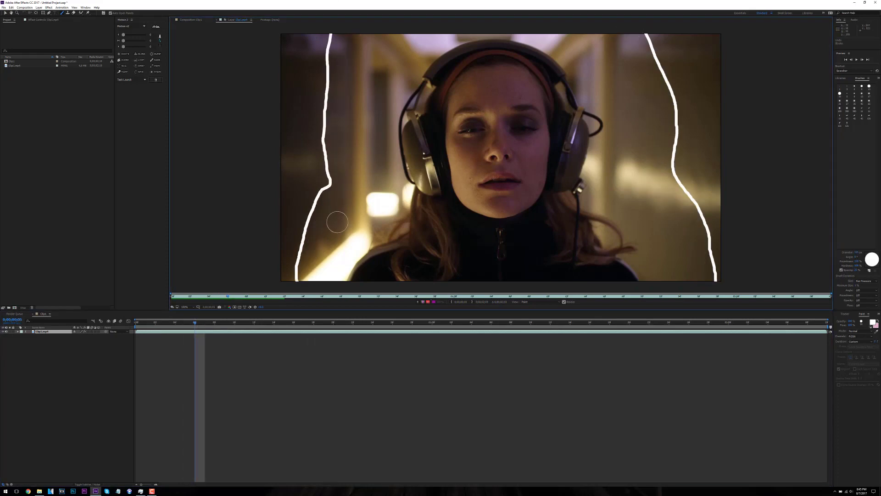
{"action": "left_click_drag", "start_coordinate": [276, 261], "coordinate": [307, 14]}
{"action": "mouse_move", "coordinate": [669, 29]}
{"action": "left_mouse_down"}
{"action": "mouse_move", "coordinate": [697, 87]}
{"action": "mouse_move", "coordinate": [733, 285]}
{"action": "left_mouse_up"}
{"action": "key", "text": "Page_Up"}
{"action": "key", "text": "Page_Up"}
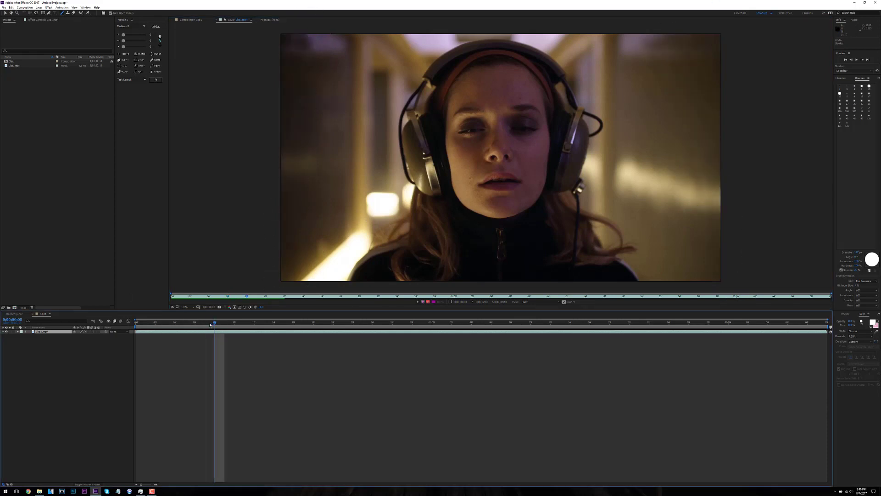
{"action": "key", "text": "space"}
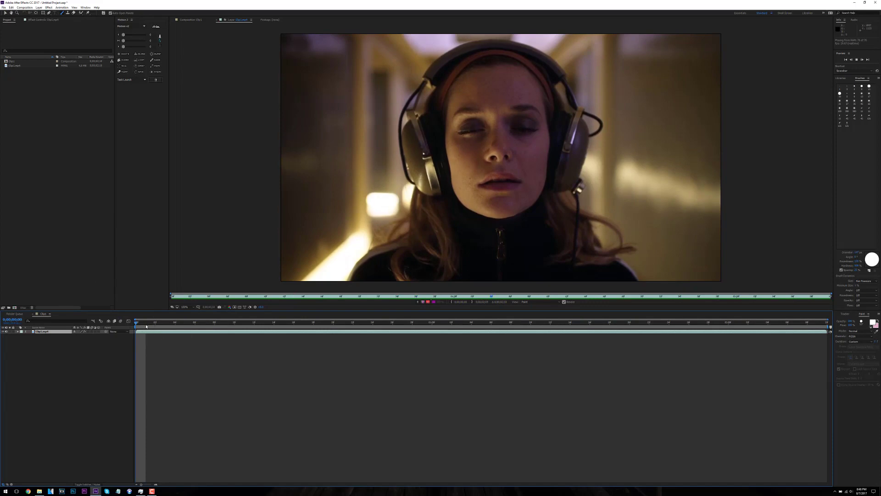
Stop the preview and trace both ear cup outlines at 200% magnification
{"action": "key", "text": "space"}
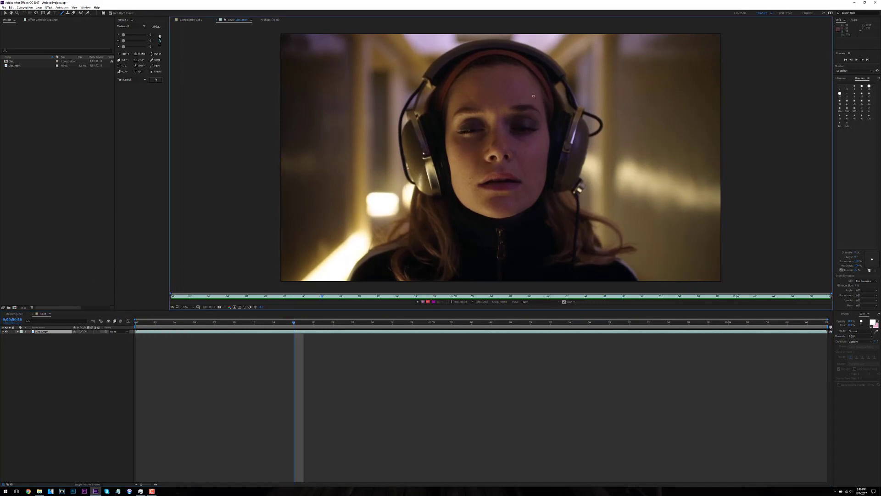
{"action": "key", "text": "period"}
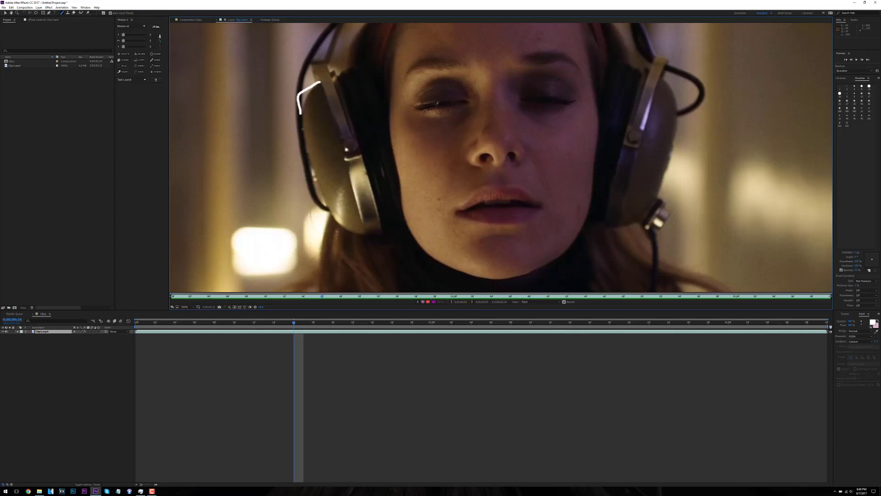
{"action": "left_click_drag", "start_coordinate": [303, 129], "coordinate": [320, 201]}
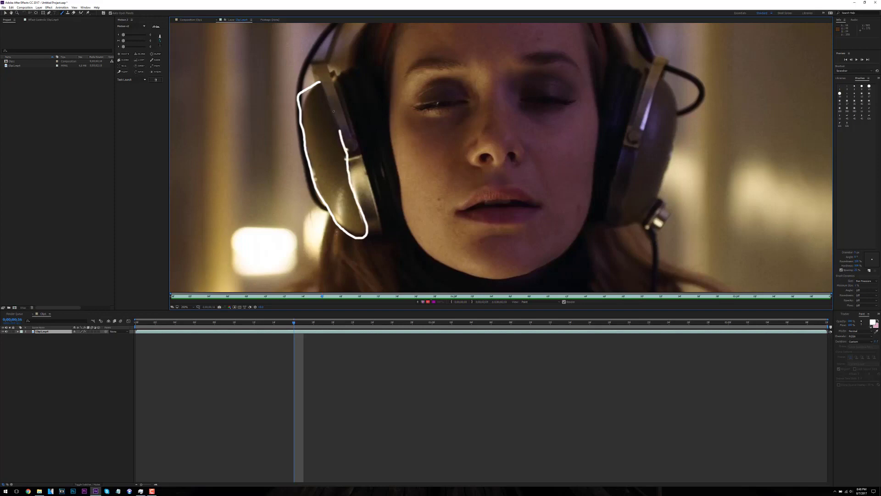
{"action": "left_click_drag", "start_coordinate": [333, 111], "coordinate": [325, 87]}
{"action": "left_click_drag", "start_coordinate": [662, 77], "coordinate": [627, 184]}
{"action": "left_click_drag", "start_coordinate": [621, 214], "coordinate": [629, 229]}
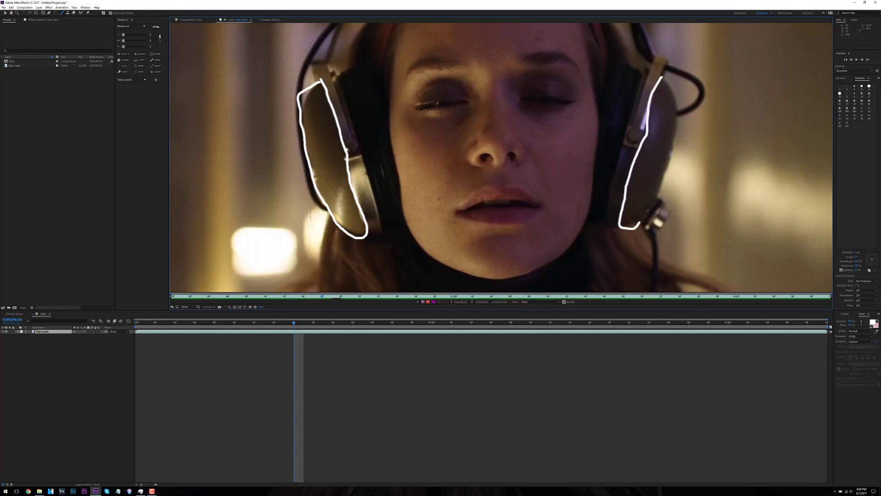
{"action": "left_click_drag", "start_coordinate": [677, 135], "coordinate": [671, 95]}
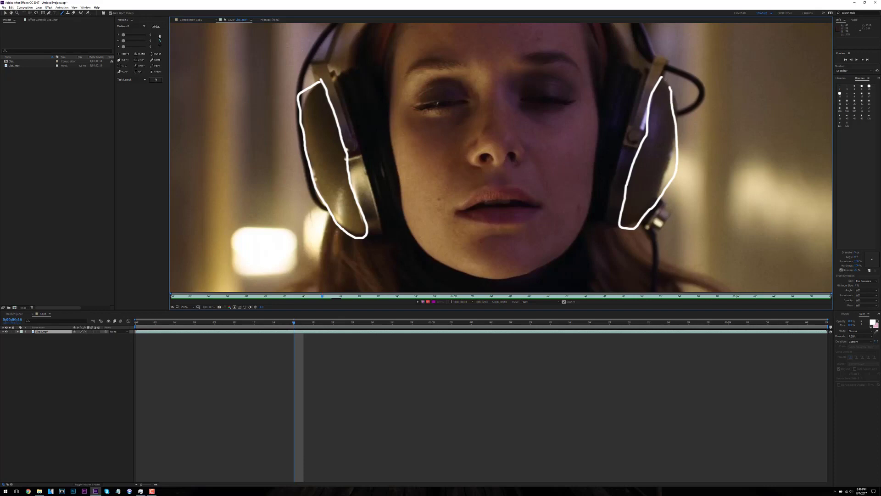
{"action": "key", "text": "comma"}
{"action": "key", "text": "comma"}
{"action": "key", "text": "comma"}
{"action": "key", "text": "comma"}
{"action": "key", "text": "comma"}
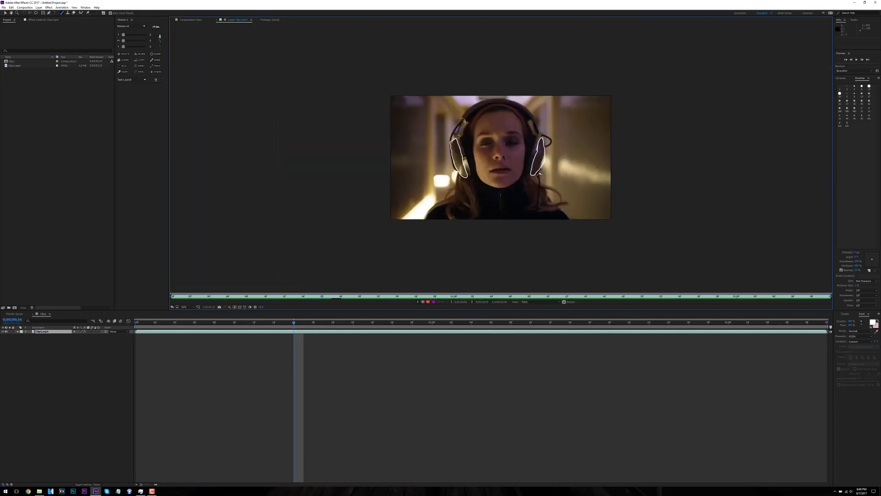
{"action": "key", "text": "period"}
{"action": "key", "text": "period"}
{"action": "key", "text": "period"}
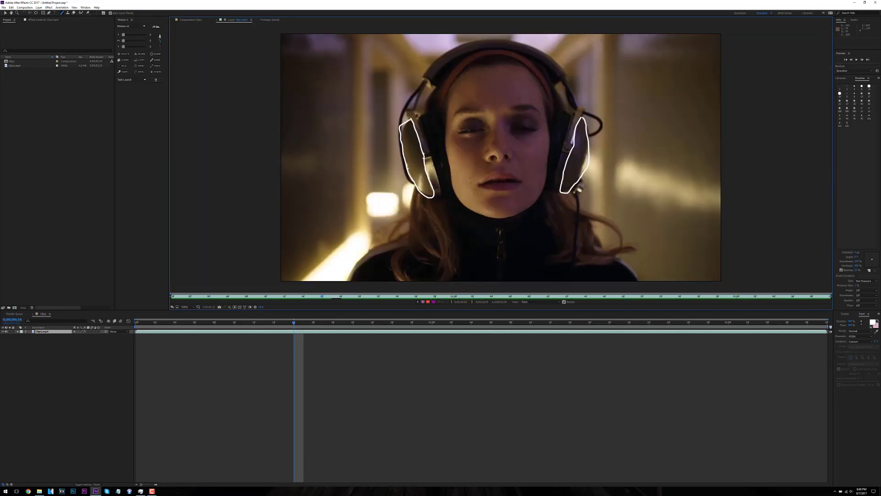
Trace the headband with zigzags above the ear cups, then redraw cups and headband on the next frame
{"action": "mouse_move", "coordinate": [442, 79]}
{"action": "left_mouse_down"}
{"action": "mouse_move", "coordinate": [570, 82]}
{"action": "mouse_move", "coordinate": [513, 36]}
{"action": "mouse_move", "coordinate": [419, 69]}
{"action": "mouse_move", "coordinate": [444, 98]}
{"action": "mouse_move", "coordinate": [449, 53]}
{"action": "mouse_move", "coordinate": [523, 45]}
{"action": "mouse_move", "coordinate": [564, 80]}
{"action": "mouse_move", "coordinate": [494, 49]}
{"action": "mouse_move", "coordinate": [434, 88]}
{"action": "left_mouse_up"}
{"action": "key", "text": "ctrl+z"}
{"action": "left_click_drag", "start_coordinate": [427, 91], "coordinate": [414, 116]}
{"action": "left_click_drag", "start_coordinate": [561, 90], "coordinate": [576, 114]}
{"action": "left_click_drag", "start_coordinate": [294, 323], "coordinate": [314, 323]}
{"action": "mouse_move", "coordinate": [411, 117]}
{"action": "left_mouse_down"}
{"action": "mouse_move", "coordinate": [427, 202]}
{"action": "mouse_move", "coordinate": [415, 118]}
{"action": "left_mouse_up"}
{"action": "mouse_move", "coordinate": [583, 117]}
{"action": "left_mouse_down"}
{"action": "mouse_move", "coordinate": [575, 129]}
{"action": "mouse_move", "coordinate": [592, 134]}
{"action": "mouse_move", "coordinate": [580, 113]}
{"action": "left_mouse_up"}
{"action": "mouse_move", "coordinate": [431, 85]}
{"action": "left_mouse_down"}
{"action": "mouse_move", "coordinate": [459, 45]}
{"action": "mouse_move", "coordinate": [536, 51]}
{"action": "mouse_move", "coordinate": [547, 74]}
{"action": "mouse_move", "coordinate": [476, 47]}
{"action": "mouse_move", "coordinate": [433, 87]}
{"action": "left_mouse_up"}
{"action": "left_click_drag", "start_coordinate": [562, 86], "coordinate": [579, 111]}
{"action": "mouse_move", "coordinate": [427, 90]}
{"action": "left_mouse_down"}
{"action": "mouse_move", "coordinate": [414, 115]}
{"action": "mouse_move", "coordinate": [428, 197]}
{"action": "mouse_move", "coordinate": [410, 120]}
{"action": "left_mouse_up"}
Outline both ear cups and a zigzag headband a few frames later, then preview the doodles
{"action": "key", "text": "Page_Down"}
{"action": "key", "text": "Page_Down"}
{"action": "key", "text": "Page_Down"}
{"action": "mouse_move", "coordinate": [582, 117]}
{"action": "left_mouse_down"}
{"action": "mouse_move", "coordinate": [569, 148]}
{"action": "mouse_move", "coordinate": [586, 118]}
{"action": "left_mouse_up"}
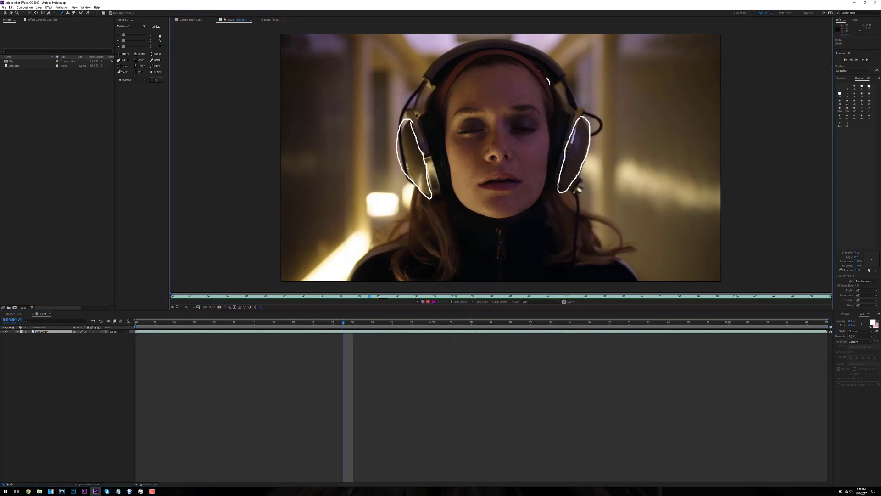
{"action": "mouse_move", "coordinate": [547, 83]}
{"action": "left_mouse_down"}
{"action": "mouse_move", "coordinate": [429, 89]}
{"action": "mouse_move", "coordinate": [468, 44]}
{"action": "mouse_move", "coordinate": [551, 61]}
{"action": "mouse_move", "coordinate": [546, 84]}
{"action": "mouse_move", "coordinate": [581, 111]}
{"action": "left_mouse_up"}
{"action": "mouse_move", "coordinate": [427, 91]}
{"action": "left_mouse_down"}
{"action": "mouse_move", "coordinate": [411, 117]}
{"action": "mouse_move", "coordinate": [420, 97]}
{"action": "left_mouse_up"}
{"action": "key", "text": "space"}
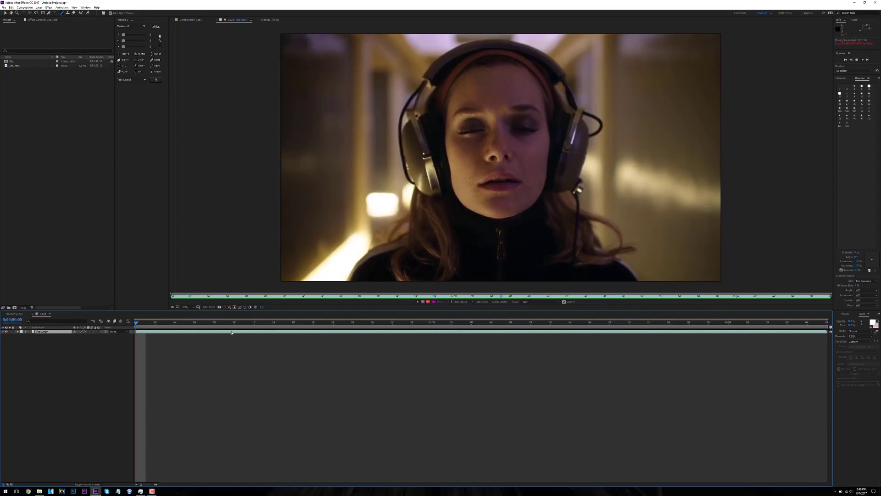
{"action": "key", "text": "space"}
Return to the headphone-outline frame and paint eight short radiating lines around the woman
{"action": "left_click_drag", "start_coordinate": [572, 323], "coordinate": [362, 319]}
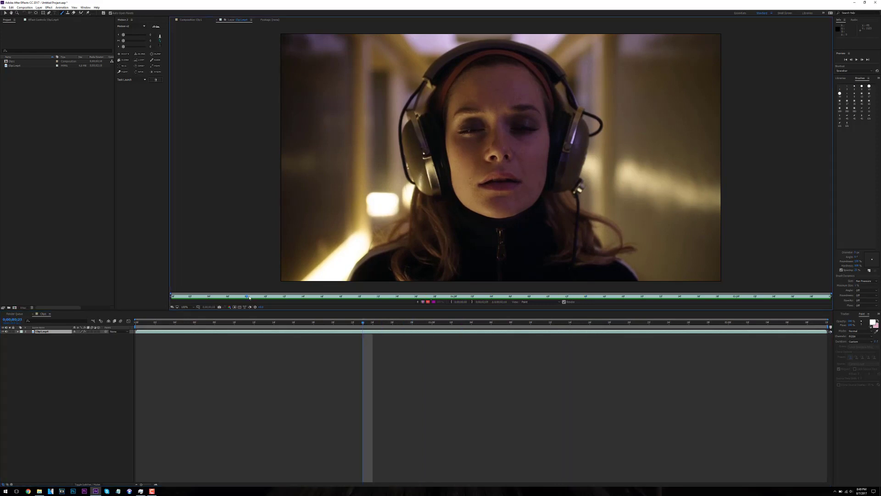
{"action": "left_click", "coordinate": [353, 297]}
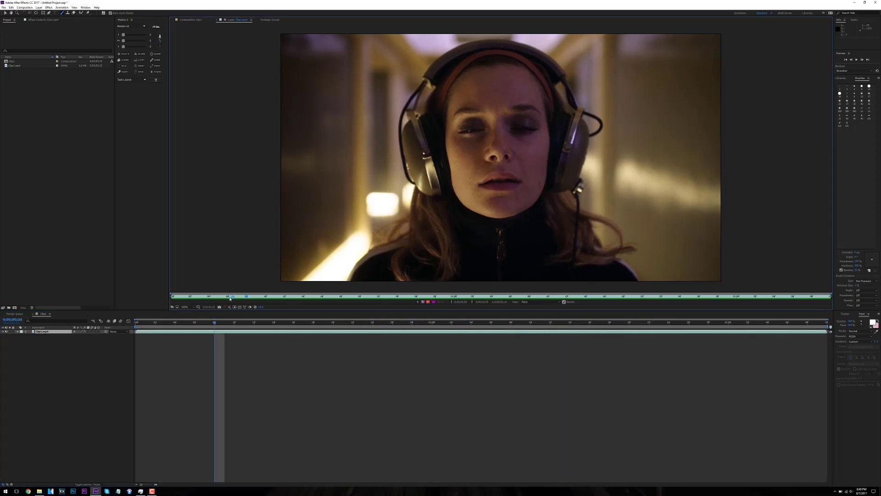
{"action": "left_click", "coordinate": [357, 298]}
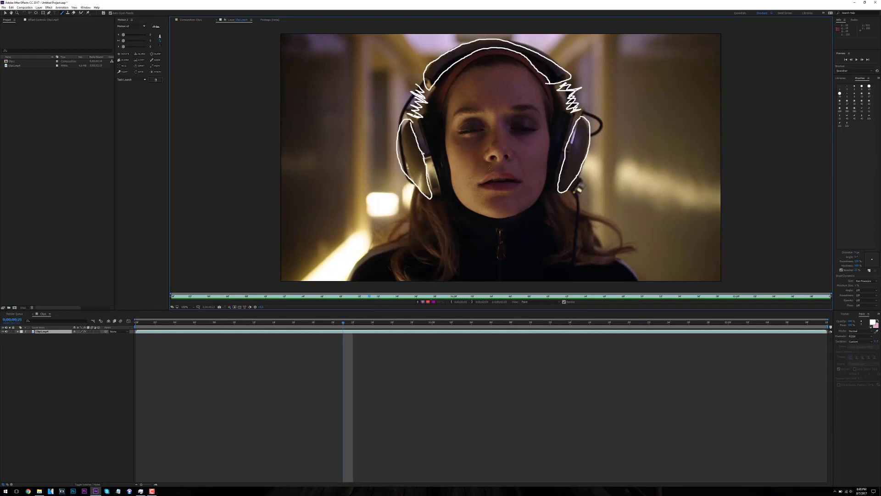
{"action": "left_click_drag", "start_coordinate": [372, 162], "coordinate": [349, 147]}
{"action": "left_click_drag", "start_coordinate": [647, 147], "coordinate": [631, 166]}
{"action": "left_click_drag", "start_coordinate": [622, 49], "coordinate": [617, 75]}
{"action": "left_click_drag", "start_coordinate": [286, 46], "coordinate": [354, 84]}
{"action": "left_click_drag", "start_coordinate": [365, 201], "coordinate": [284, 203]}
{"action": "left_click_drag", "start_coordinate": [638, 209], "coordinate": [720, 206]}
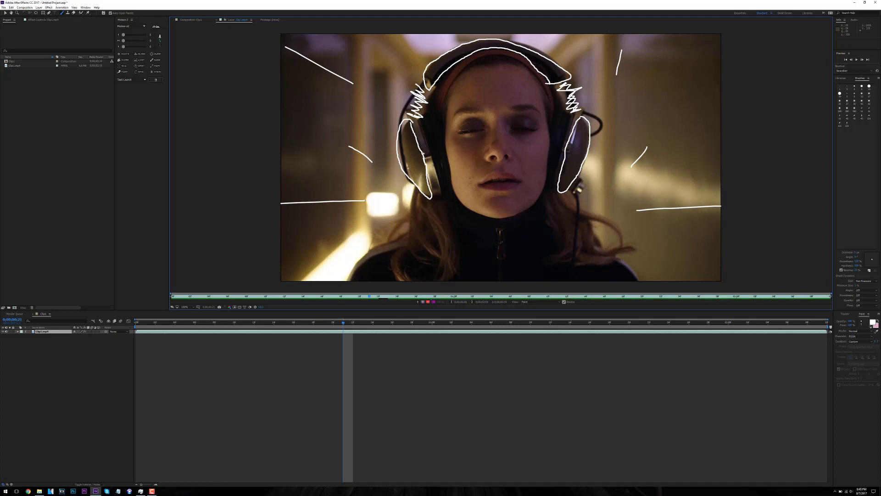
{"action": "left_click_drag", "start_coordinate": [341, 96], "coordinate": [363, 106]}
{"action": "left_click_drag", "start_coordinate": [644, 99], "coordinate": [663, 73]}
{"action": "key", "text": "Page_Down"}
{"action": "key", "text": "Page_Down"}
{"action": "key", "text": "Page_Down"}
{"action": "key", "text": "Page_Down"}
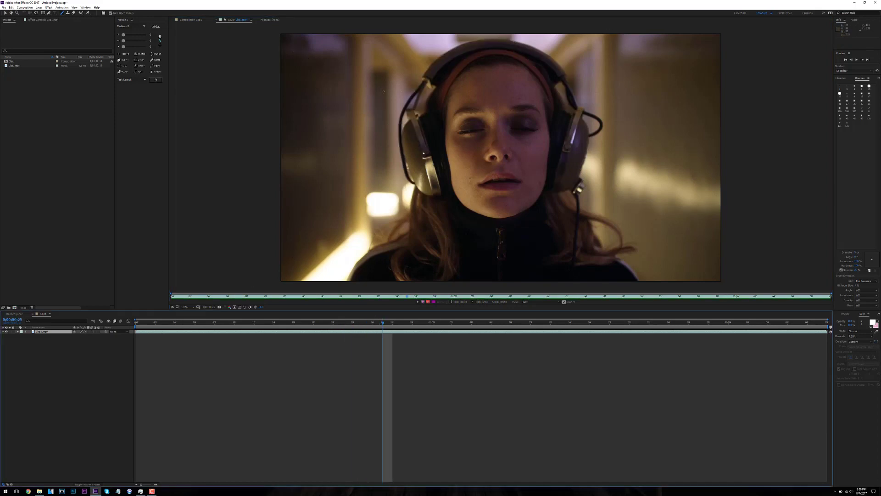
Paint six radiating lines on the left and right of the woman on this frame
{"action": "left_click_drag", "start_coordinate": [341, 62], "coordinate": [369, 81]}
{"action": "left_click_drag", "start_coordinate": [281, 227], "coordinate": [332, 227]}
{"action": "left_click_drag", "start_coordinate": [607, 67], "coordinate": [670, 33]}
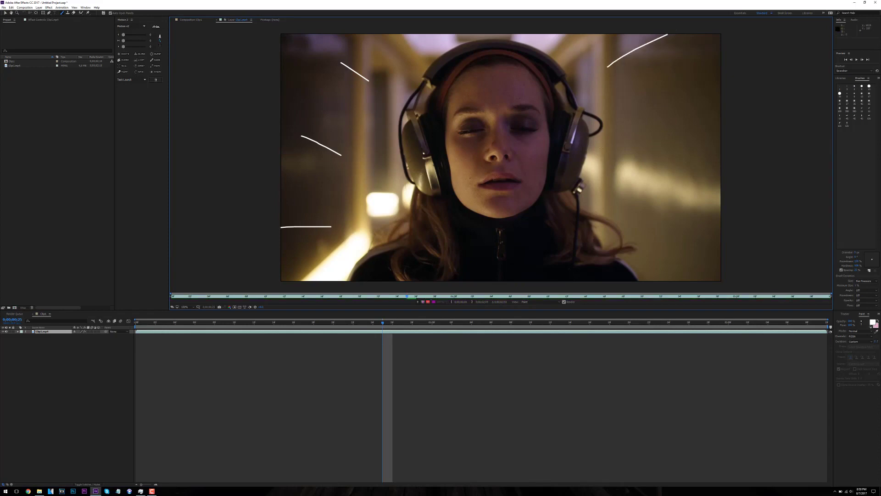
{"action": "left_click_drag", "start_coordinate": [613, 184], "coordinate": [632, 169]}
{"action": "left_click_drag", "start_coordinate": [680, 114], "coordinate": [716, 90]}
{"action": "left_click_drag", "start_coordinate": [636, 257], "coordinate": [716, 248]}
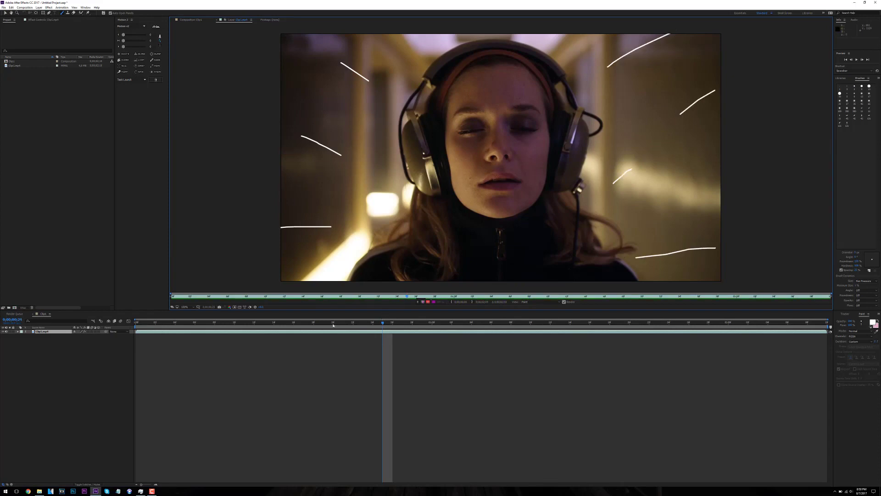
On the next frame, paint eight more diagonal and horizontal lines on both sides
{"action": "left_click_drag", "start_coordinate": [333, 325], "coordinate": [416, 332]}
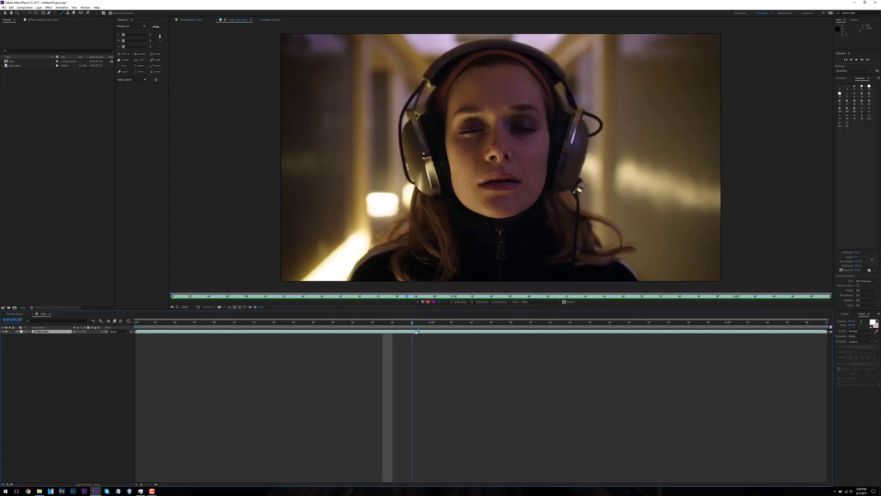
{"action": "left_click_drag", "start_coordinate": [334, 34], "coordinate": [354, 61]}
{"action": "left_click_drag", "start_coordinate": [281, 144], "coordinate": [309, 169]}
{"action": "left_click_drag", "start_coordinate": [281, 245], "coordinate": [339, 237]}
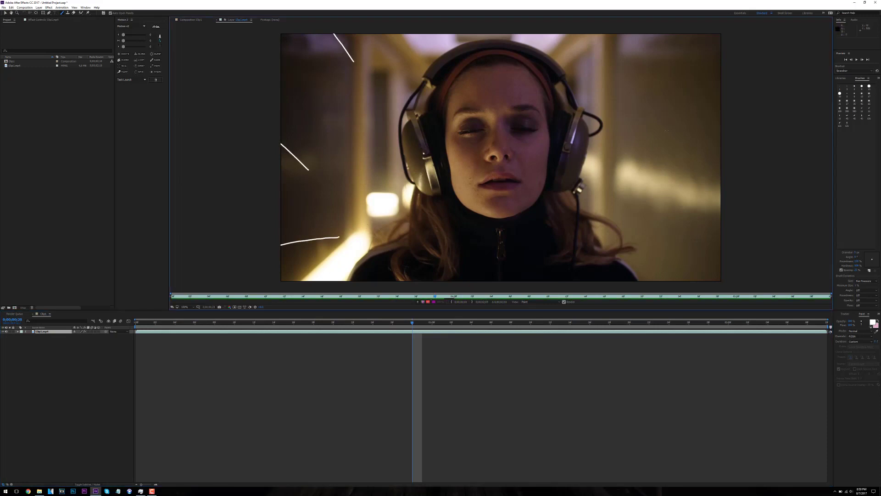
{"action": "left_click_drag", "start_coordinate": [616, 69], "coordinate": [645, 34]}
{"action": "left_click_drag", "start_coordinate": [629, 158], "coordinate": [655, 142]}
{"action": "left_click_drag", "start_coordinate": [656, 229], "coordinate": [716, 253]}
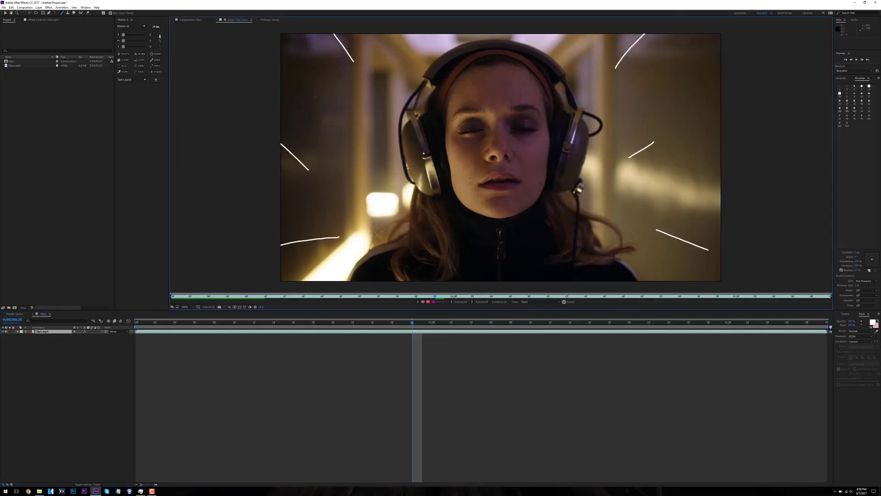
{"action": "left_click_drag", "start_coordinate": [279, 103], "coordinate": [338, 128]}
{"action": "left_click_drag", "start_coordinate": [350, 200], "coordinate": [280, 201]}
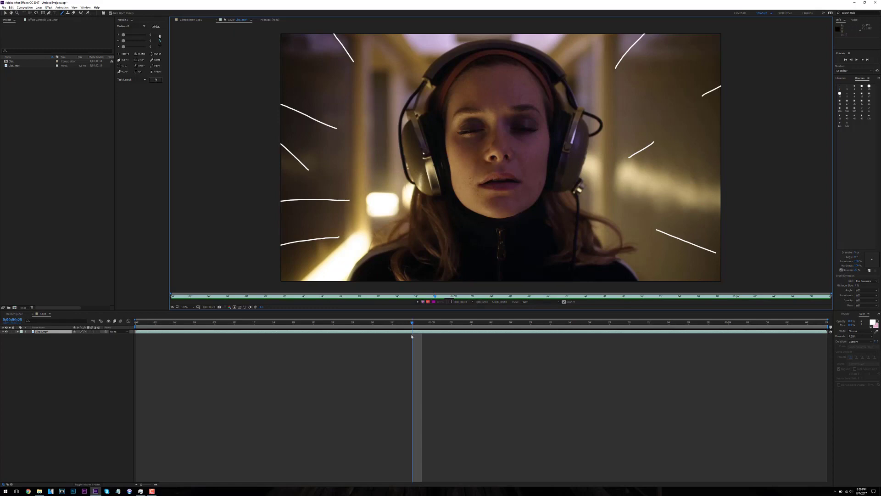